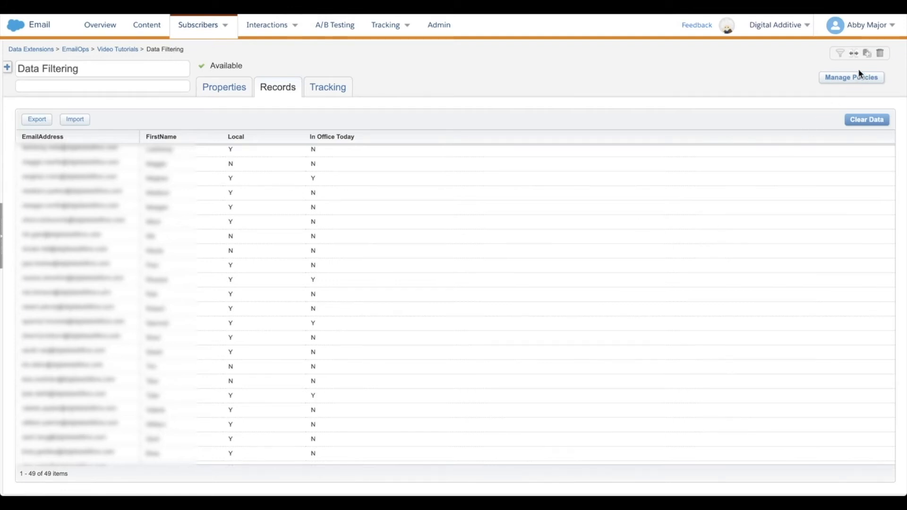
# Create a filtered data extension from Data Filtering with the condition Local is equal to Y
pyautogui.click(840, 55)
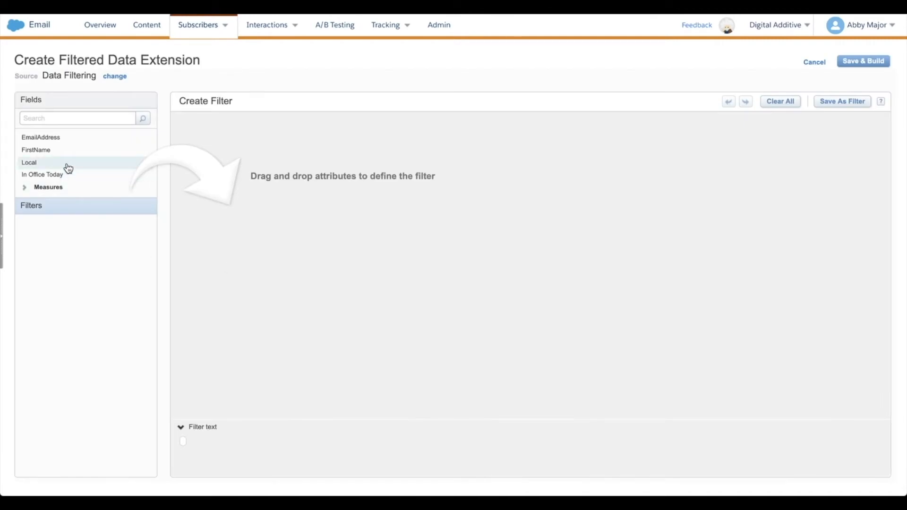
pyautogui.moveTo(69, 168); pyautogui.dragTo(352, 141)
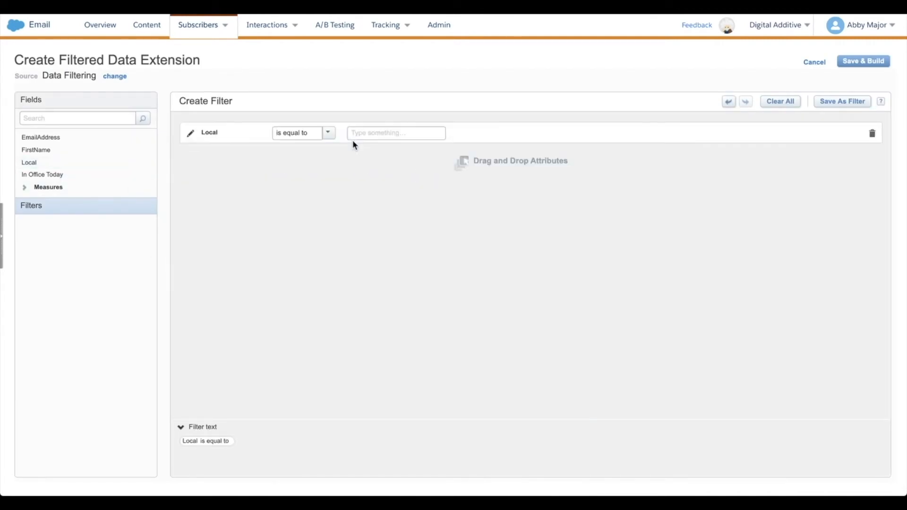
pyautogui.click(330, 136)
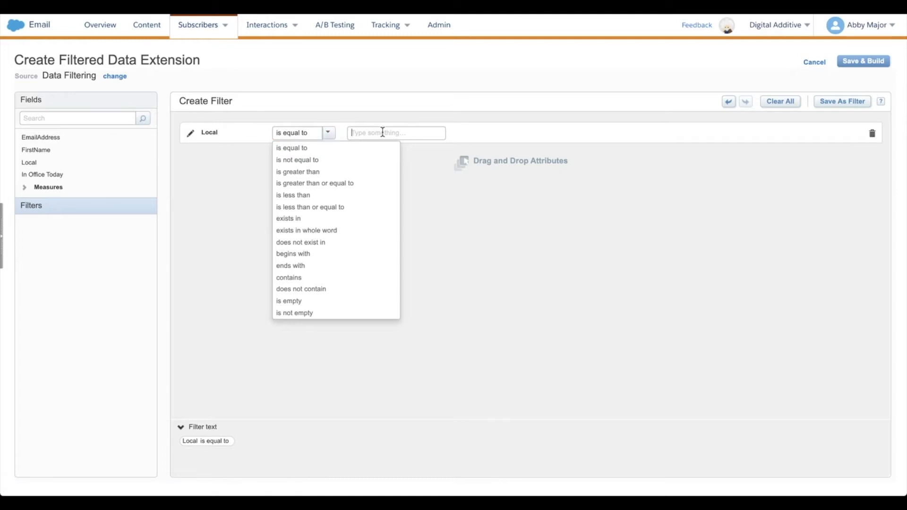
pyautogui.click(381, 133)
pyautogui.write('Y')
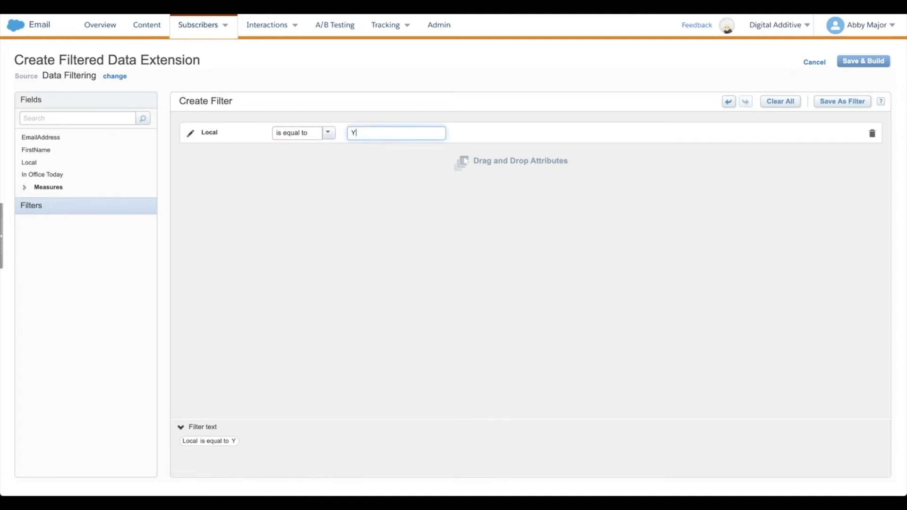
# Save and build the filtered data extension as Local Office Team in the Video Tutorials folder, and review its records
pyautogui.click(879, 61)
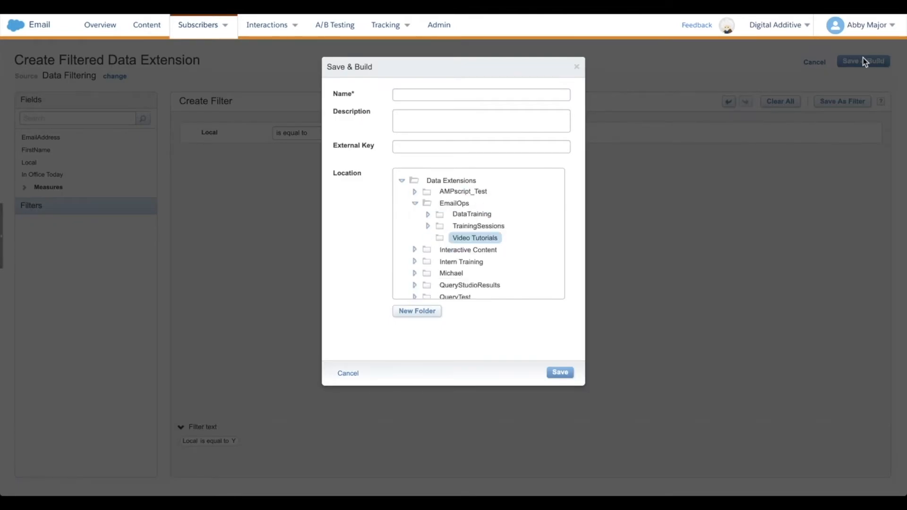
pyautogui.click(439, 96)
pyautogui.write('Local Office Team')
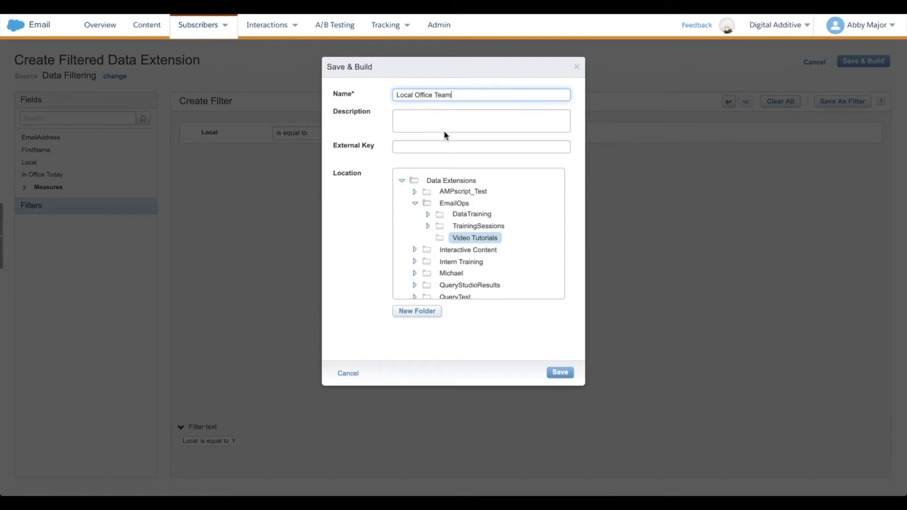
pyautogui.click(560, 373)
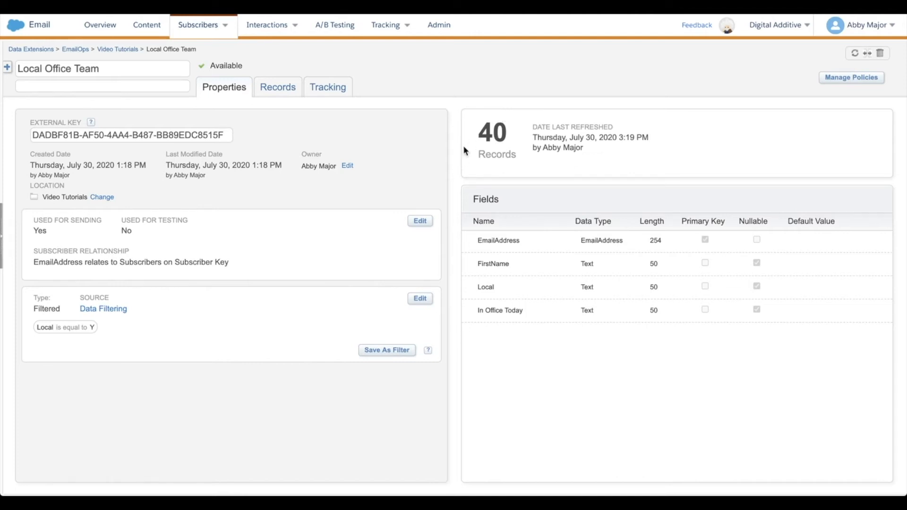
pyautogui.click(274, 90)
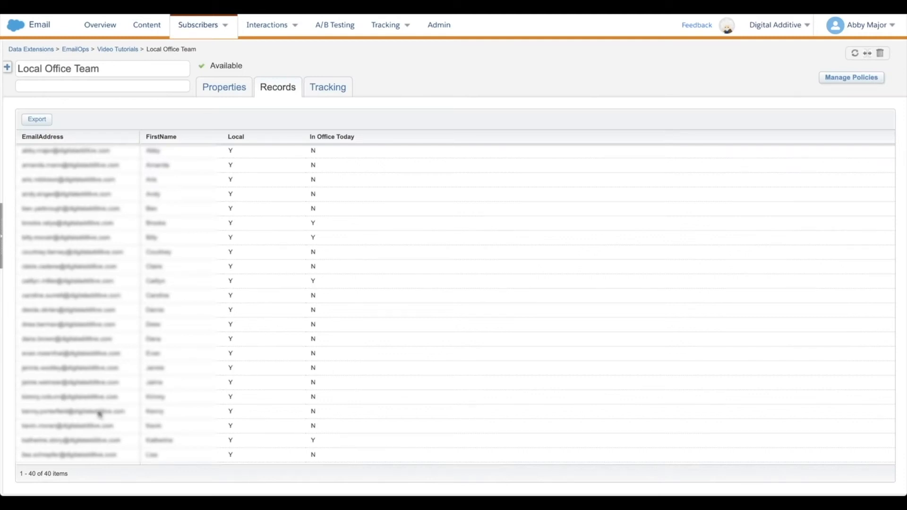
pyautogui.scroll(-5, 118, 391)
pyautogui.click(224, 87)
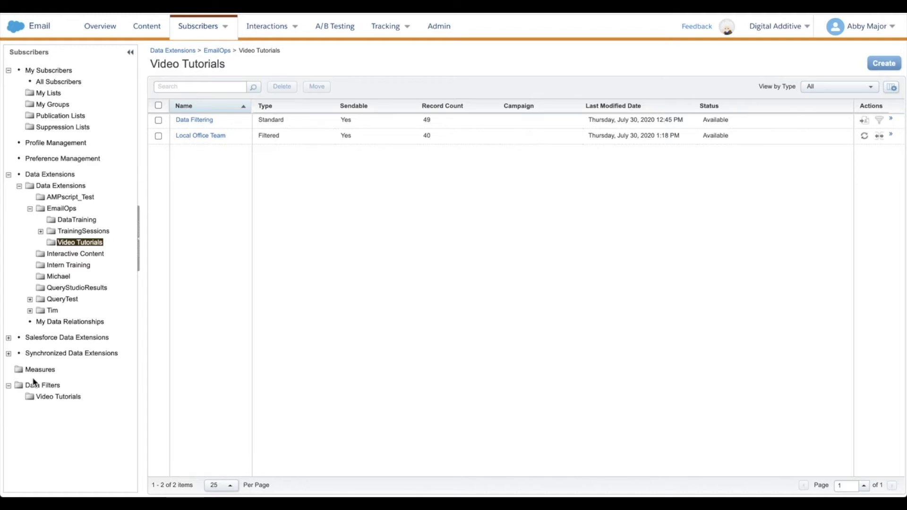
# Start a new filter based on a data extension in the Video Tutorials folder under Data Filters
pyautogui.click(48, 399)
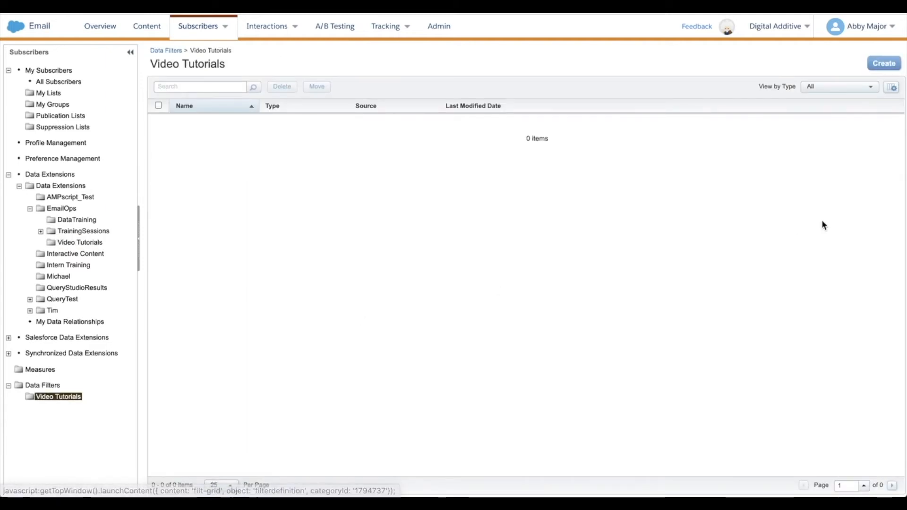
pyautogui.click(872, 65)
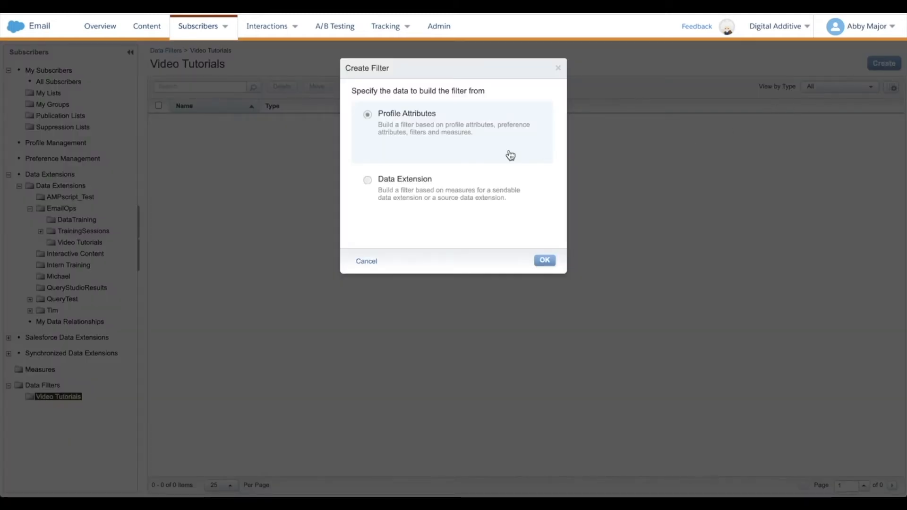
pyautogui.click(419, 190)
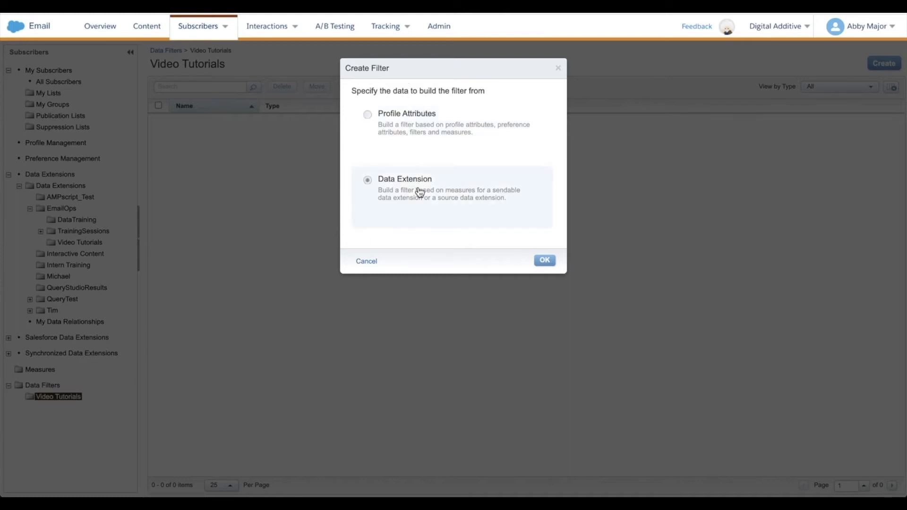
pyautogui.click(544, 262)
# Choose the Data Filtering data extension from the EmailOps Video Tutorials folder as the filter's source
pyautogui.click(239, 94)
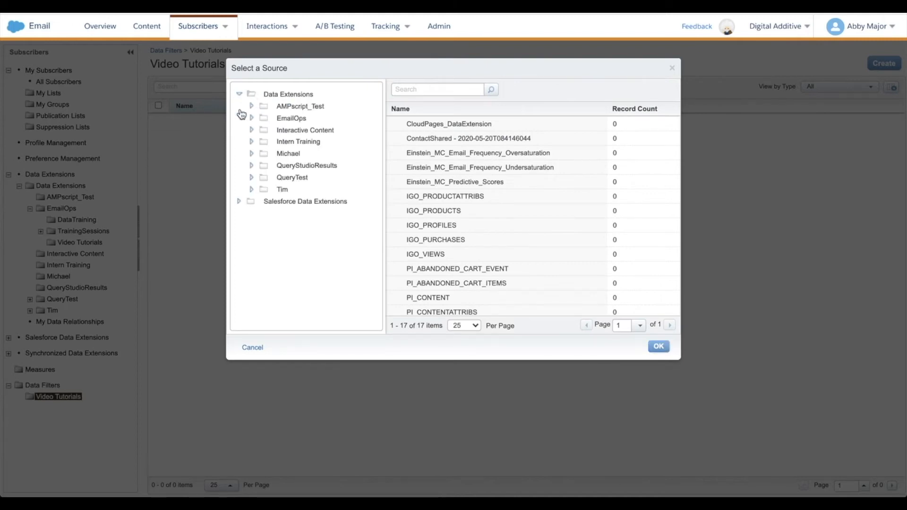
pyautogui.click(251, 117)
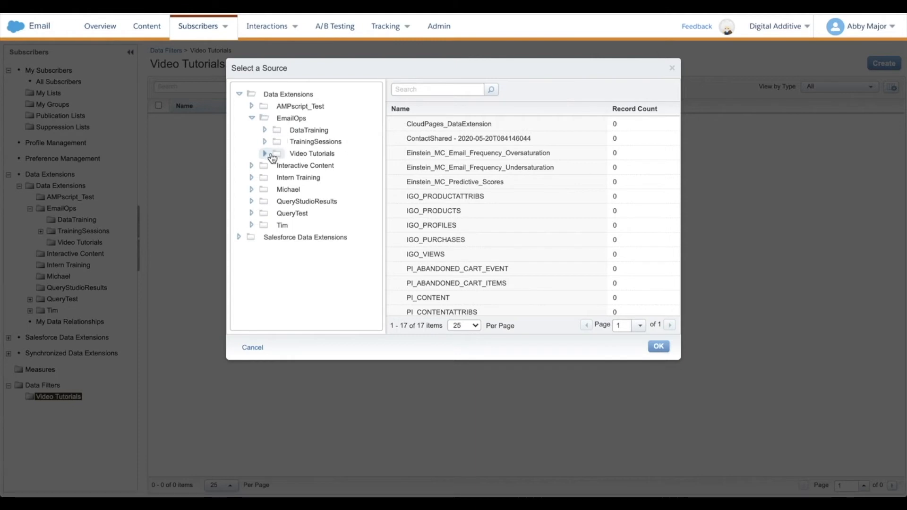
pyautogui.click(299, 155)
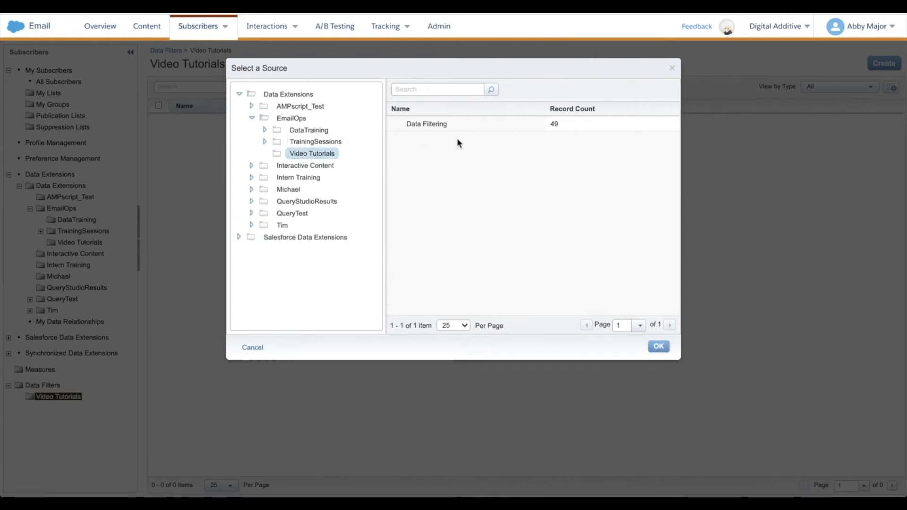
pyautogui.click(440, 126)
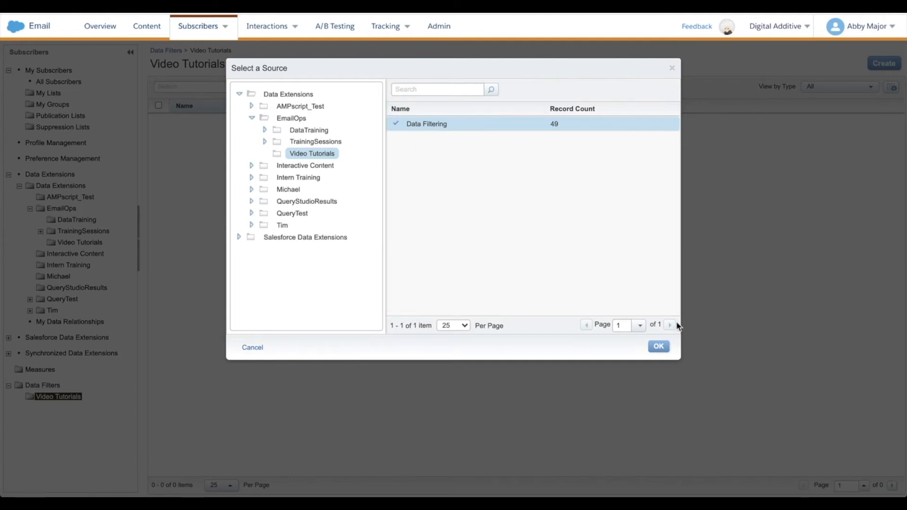
pyautogui.click(659, 349)
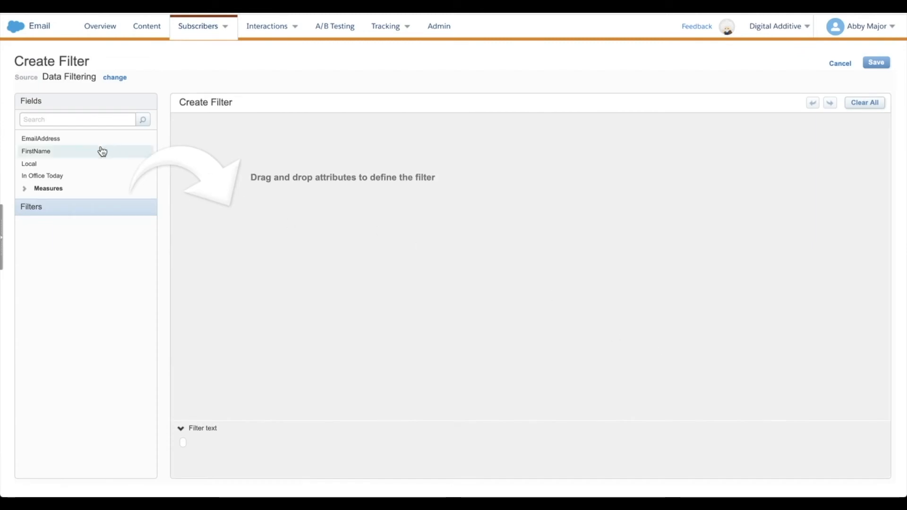
# Define the filter condition as In Office Today is equal to Y
pyautogui.moveTo(45, 175); pyautogui.dragTo(259, 134)
pyautogui.click(373, 135)
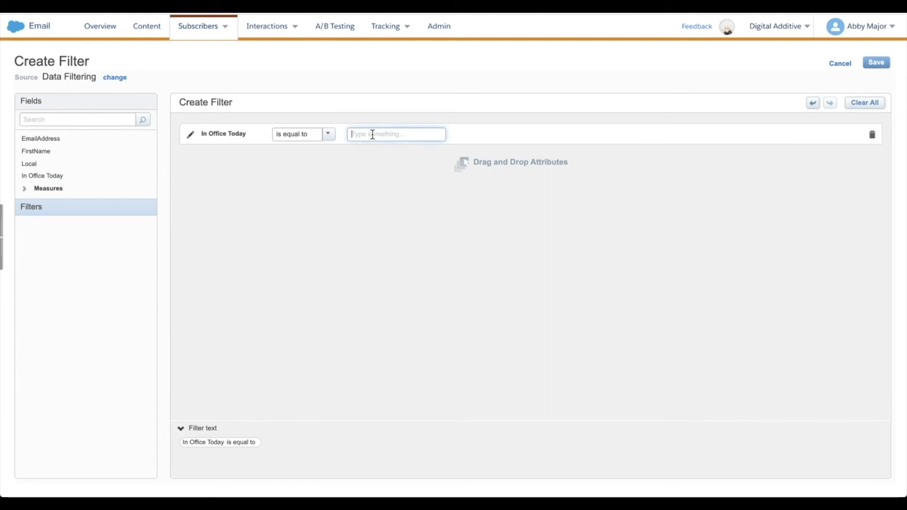
pyautogui.write('Y')
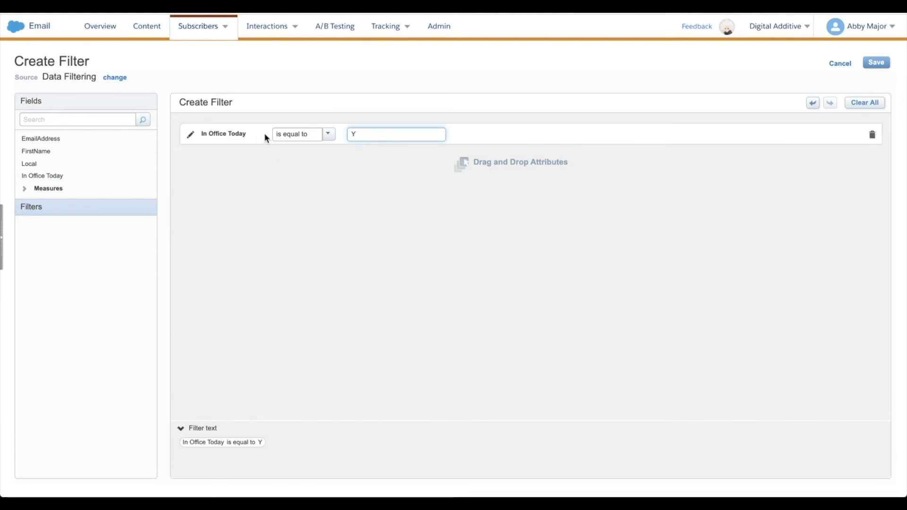
pyautogui.click(329, 134)
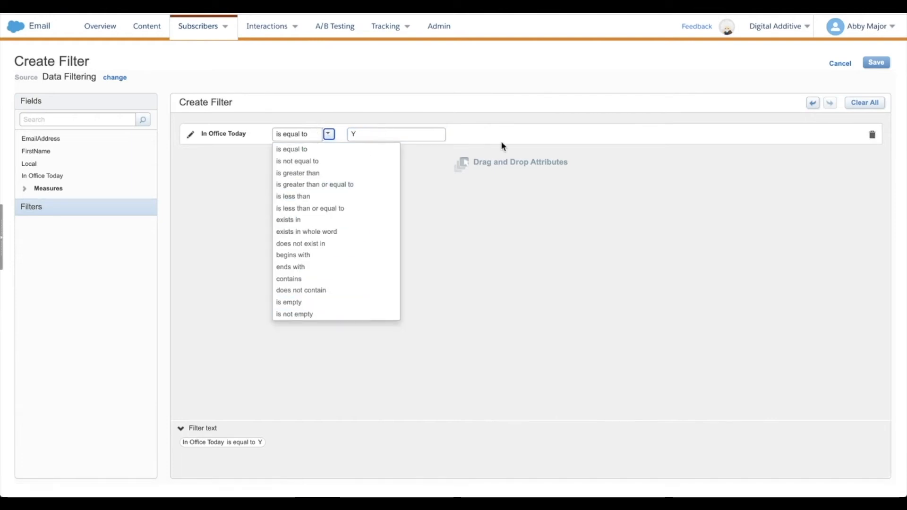
pyautogui.click(593, 205)
# Save the filter as In Office Today in the Video Tutorials folder and return to that folder's filter list
pyautogui.click(876, 64)
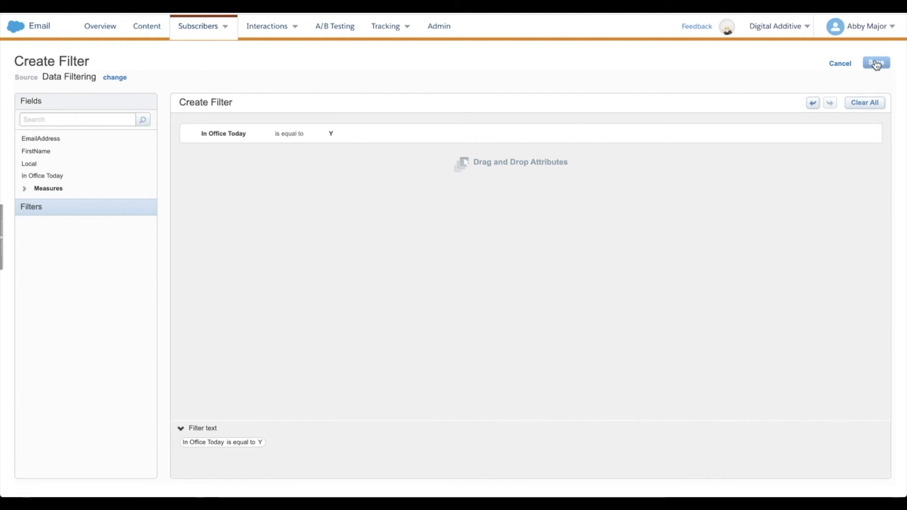
pyautogui.click(426, 98)
pyautogui.write('In Office Today')
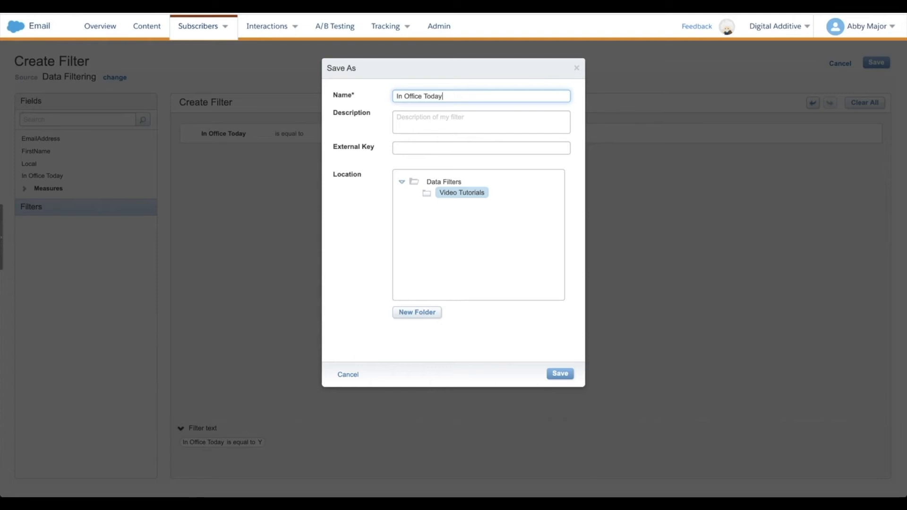
pyautogui.click(561, 377)
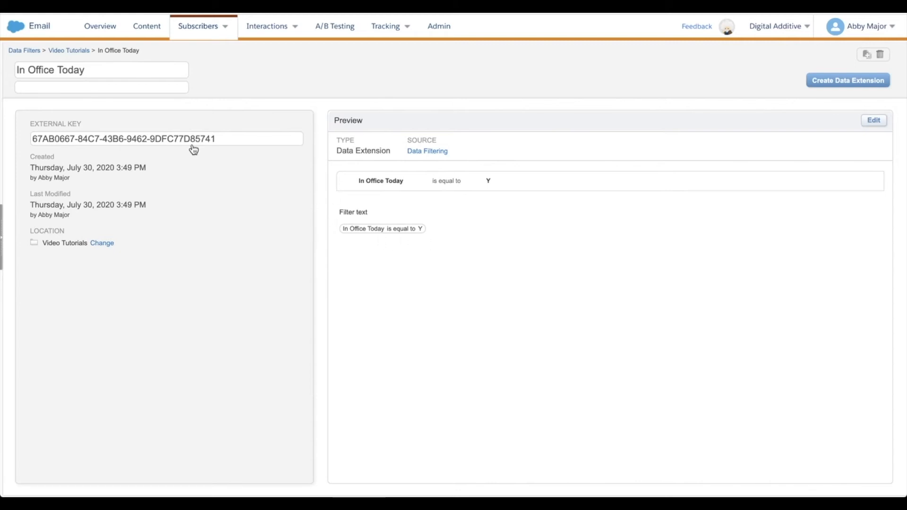
pyautogui.click(76, 51)
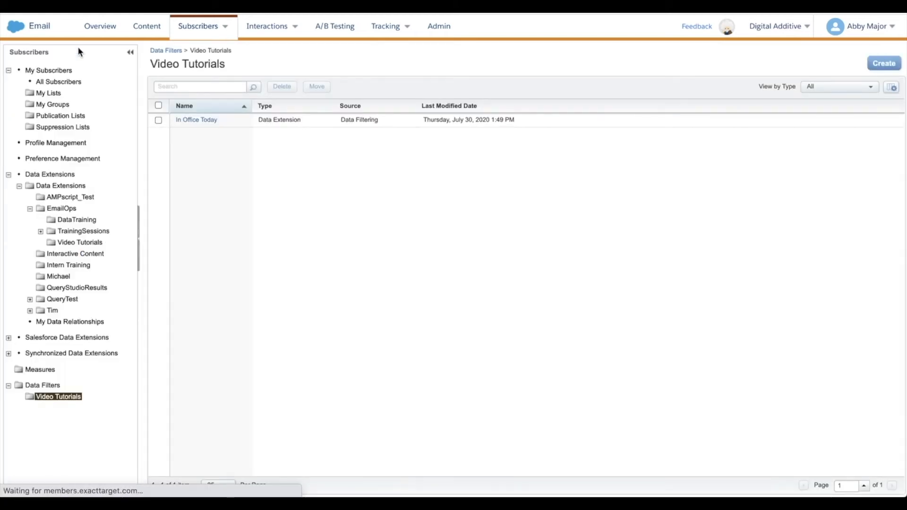
# Switch to Automation Studio and create a new automation with Schedule as its starting source
pyautogui.moveTo(15, 28)
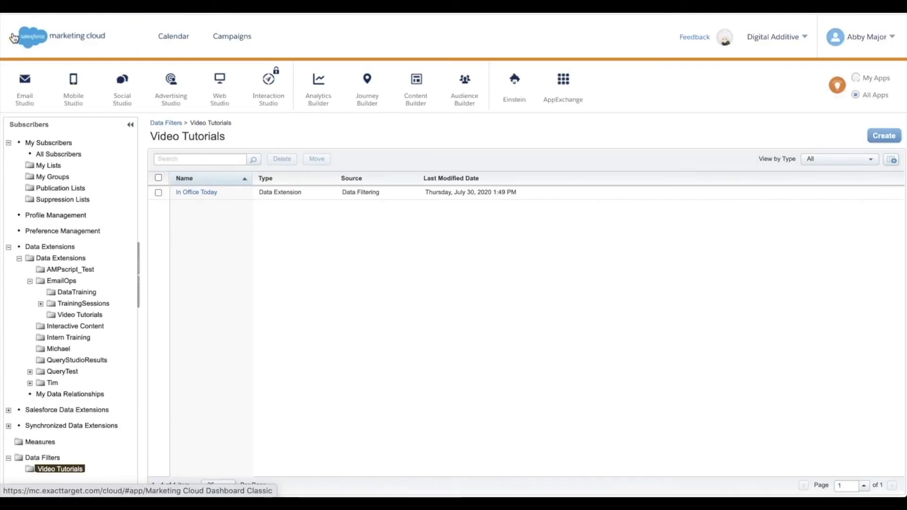
pyautogui.moveTo(360, 92)
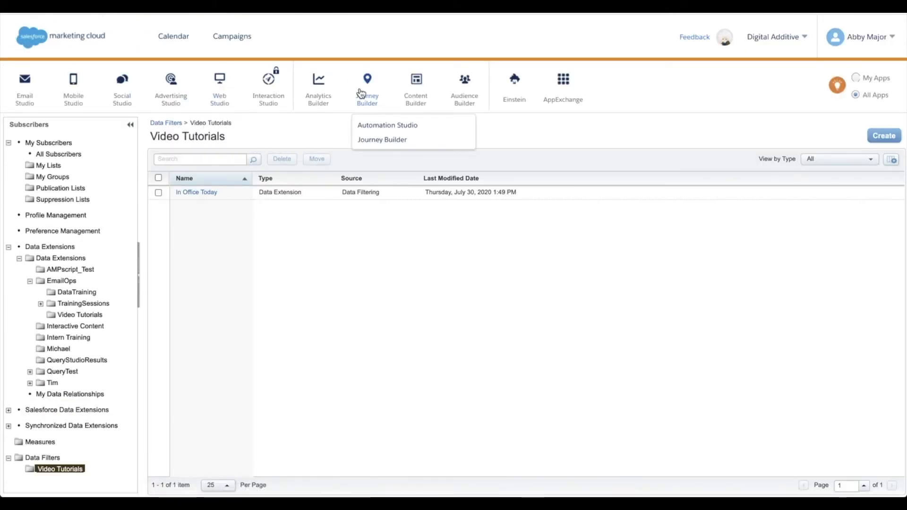
pyautogui.click(370, 129)
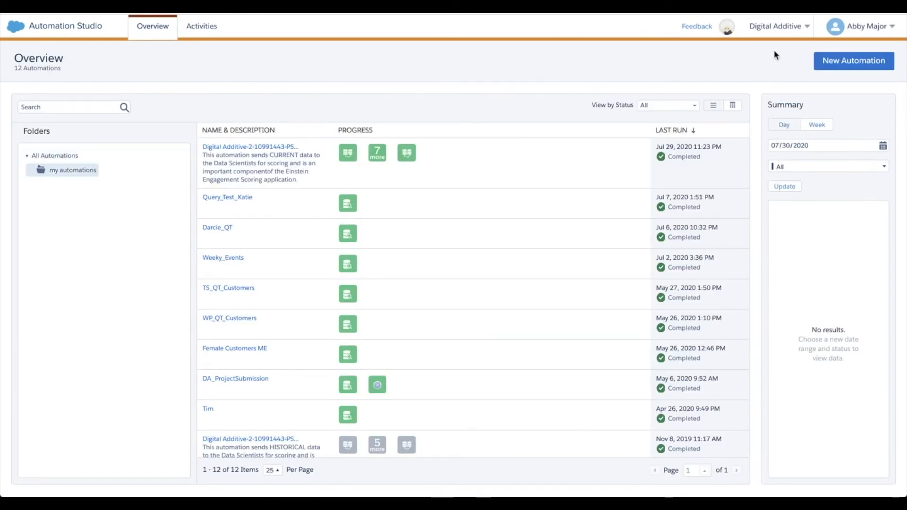
pyautogui.click(851, 60)
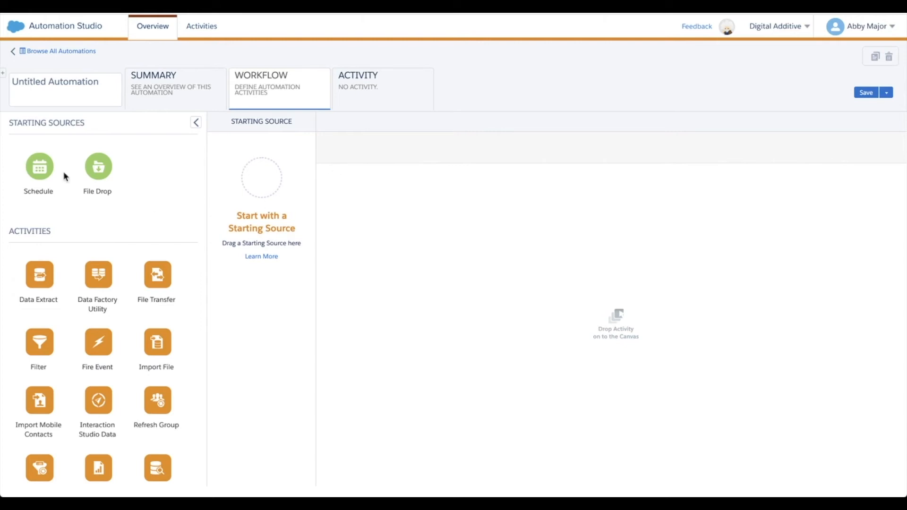
pyautogui.moveTo(40, 166); pyautogui.dragTo(275, 185)
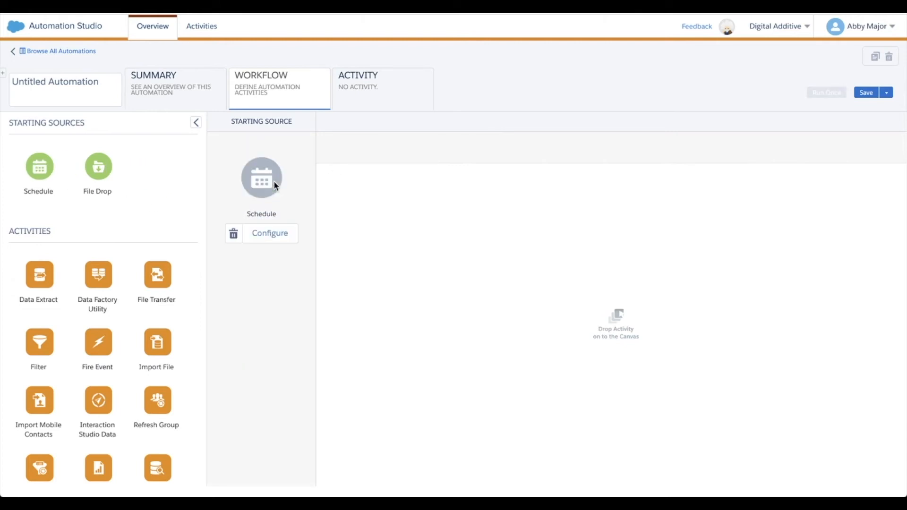
# Add a Filter activity as the first step of the automation workflow
pyautogui.scroll(-3, 180, 361)
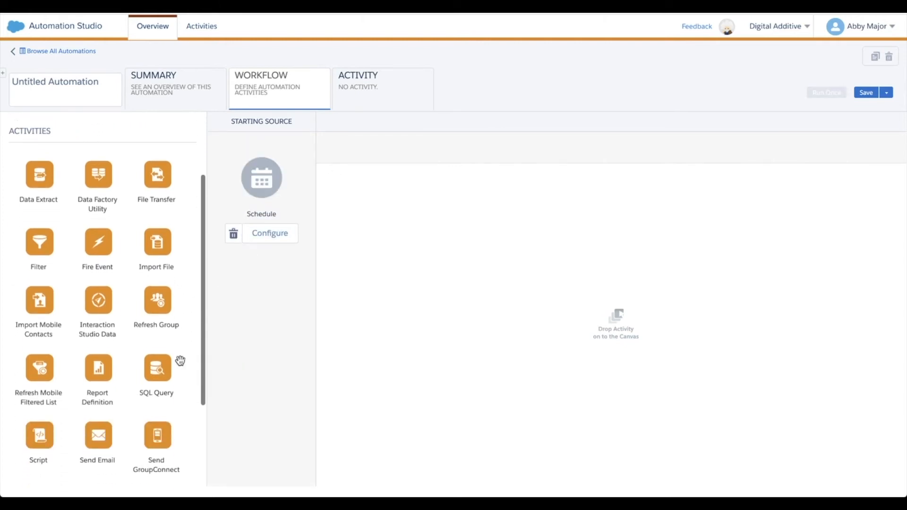
pyautogui.scroll(-3, 180, 361)
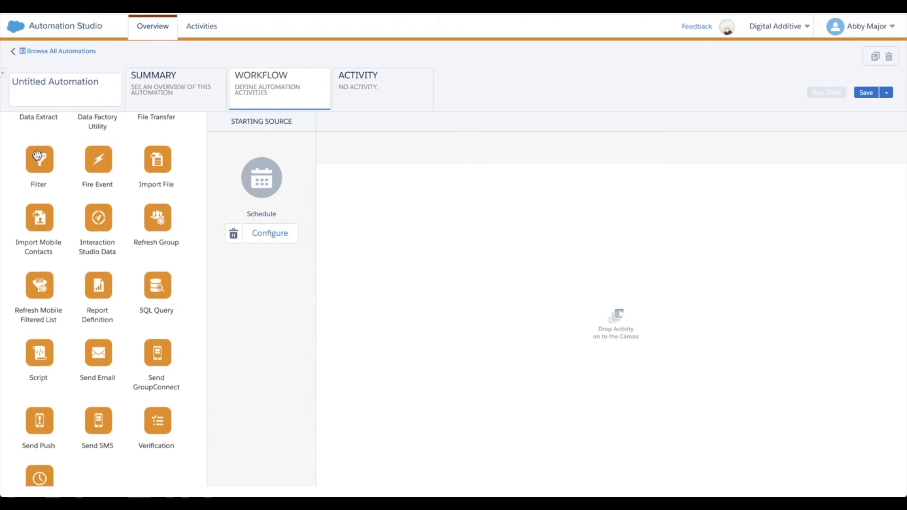
pyautogui.moveTo(38, 156); pyautogui.dragTo(471, 207)
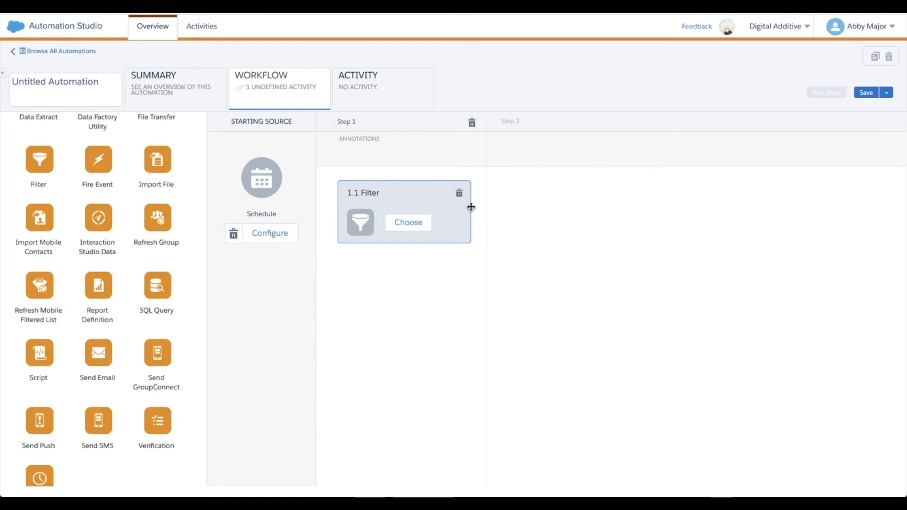
# Start a new filter activity definition for the workflow's Filter step and name it In Office Today
pyautogui.click(419, 222)
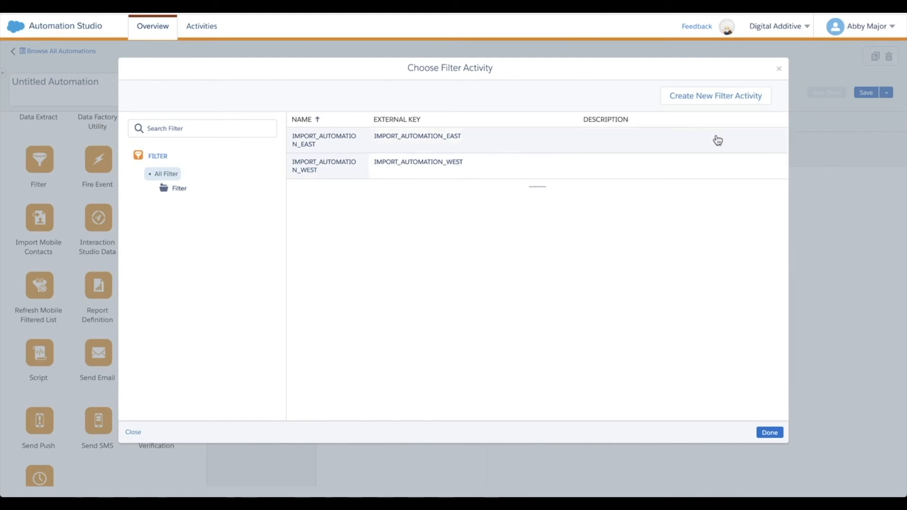
pyautogui.click(745, 95)
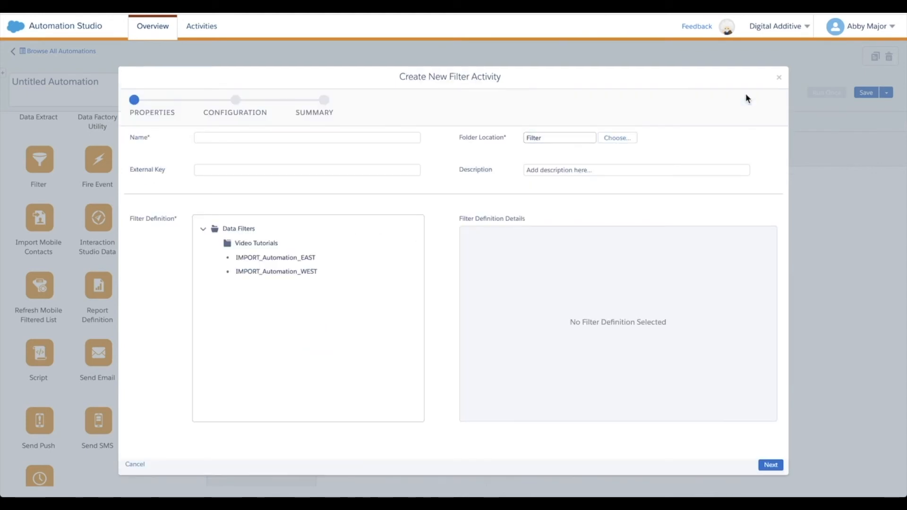
pyautogui.click(218, 138)
pyautogui.write('In Office Tofa')
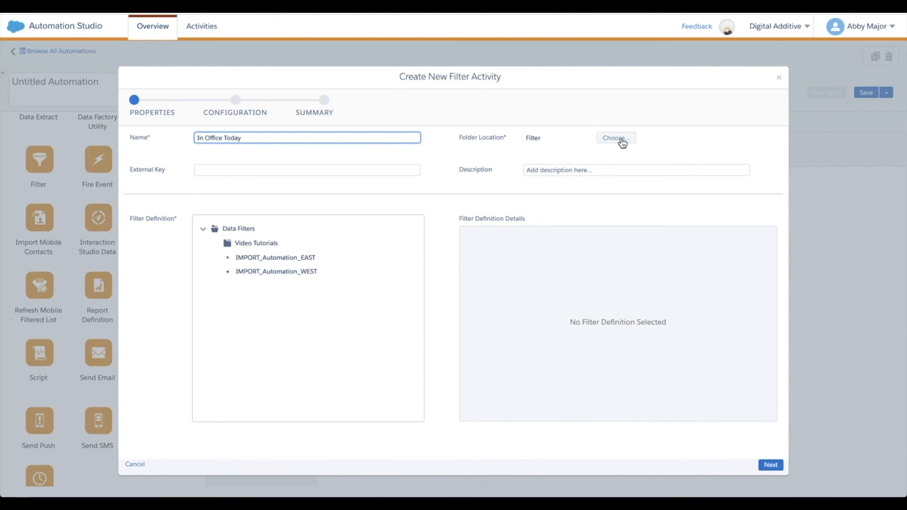
# Describe the filter activity as "Determine who all was in the office today" and assign it the In Office Today filter definition from Video Tutorials
pyautogui.click(546, 171)
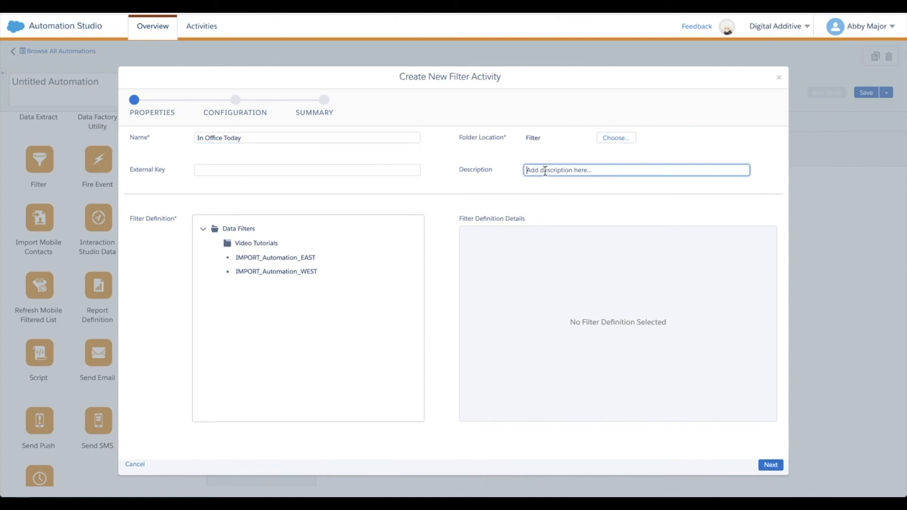
pyautogui.write('De')
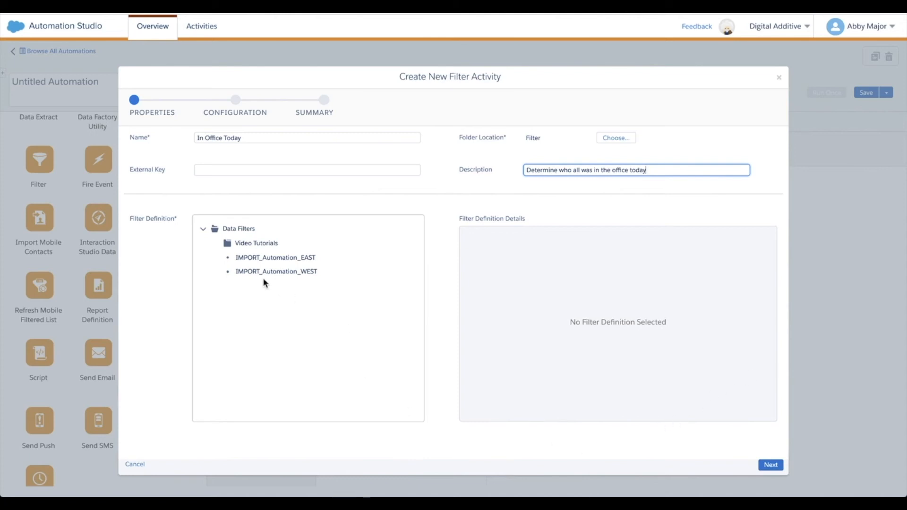
pyautogui.click(239, 246)
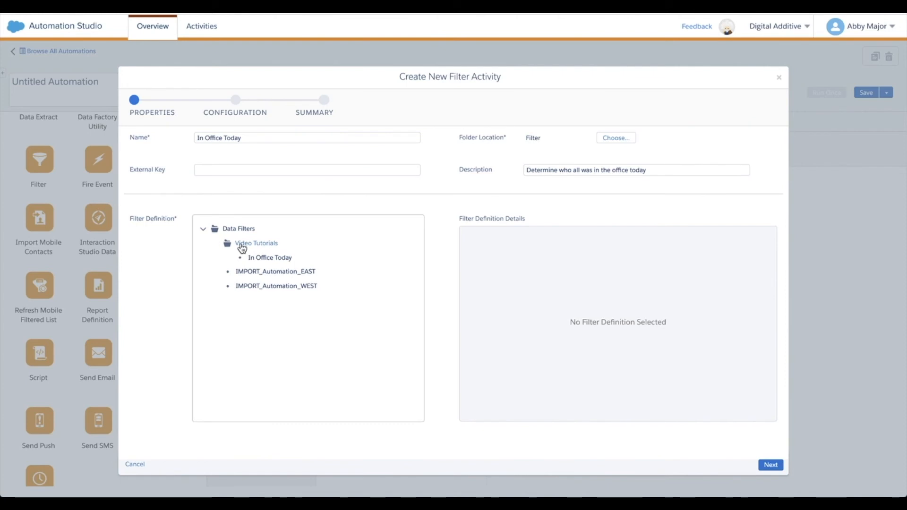
pyautogui.click(266, 259)
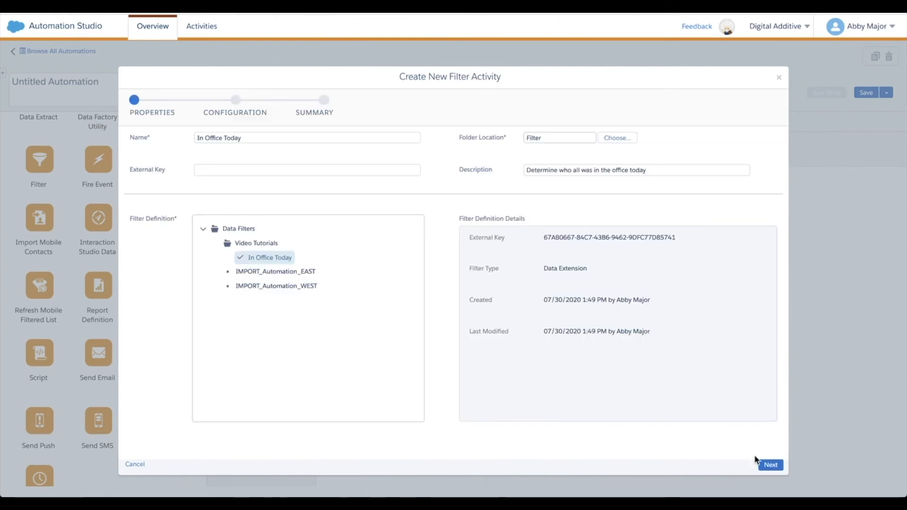
pyautogui.click(770, 466)
# Set the resulting data extension's name, external key and description to In Office Today and finish creating the filter activity
pyautogui.click(274, 188)
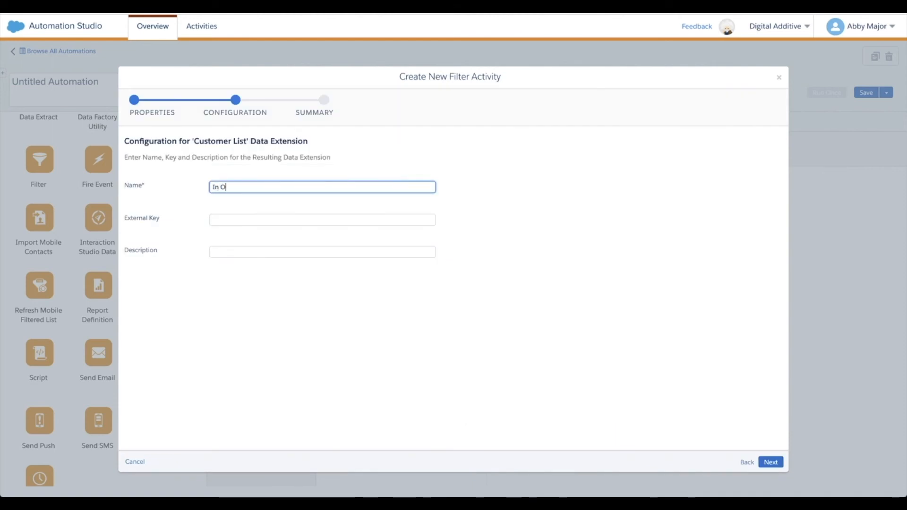
pyautogui.write('day')
pyautogui.press('Tab')
pyautogui.write('In')
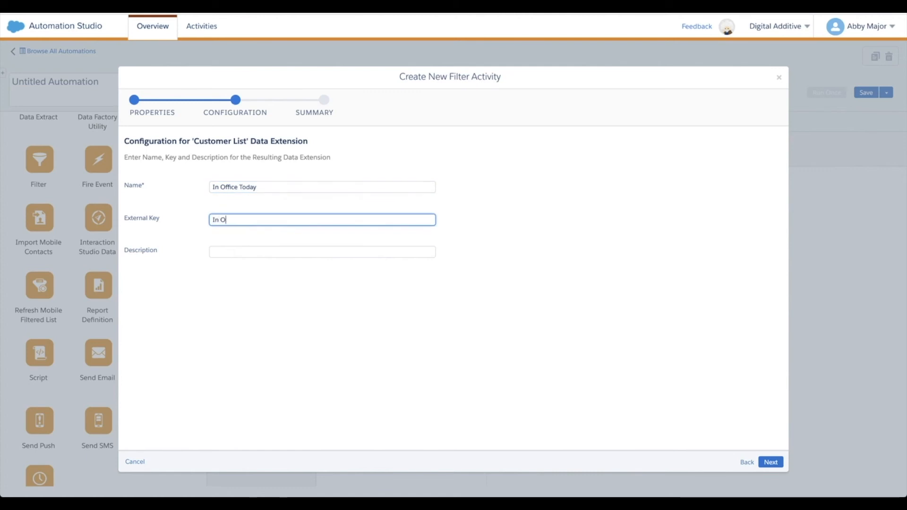
pyautogui.press('Tab')
pyautogui.write('In Office Today')
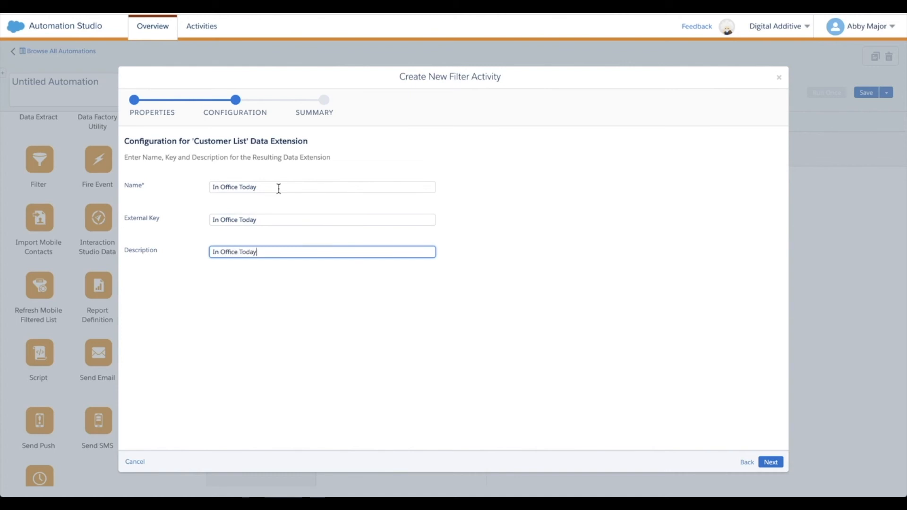
pyautogui.click(765, 463)
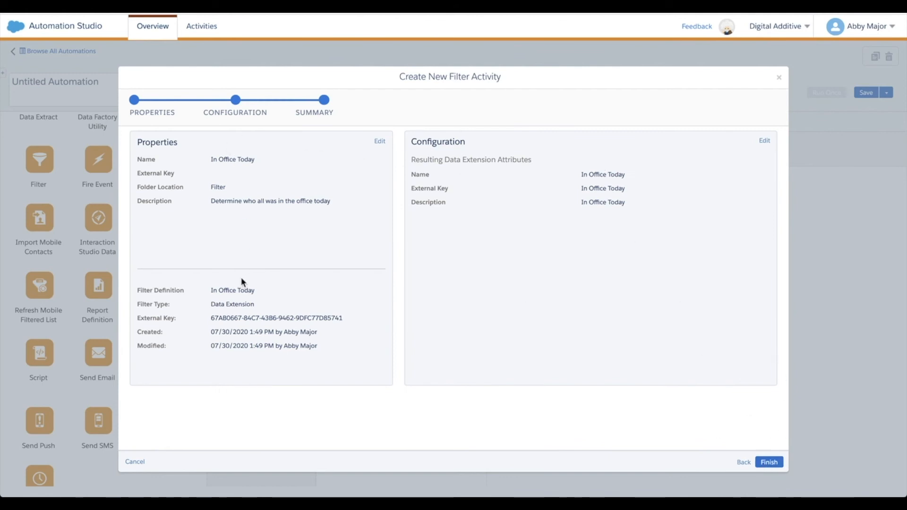
pyautogui.click(768, 462)
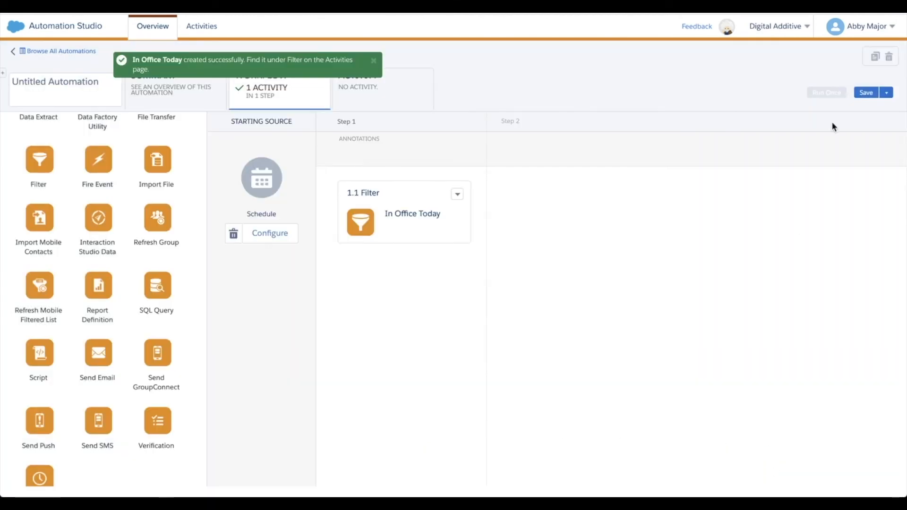
# Save the automation under the name In Office Today in the my automations folder
pyautogui.click(866, 92)
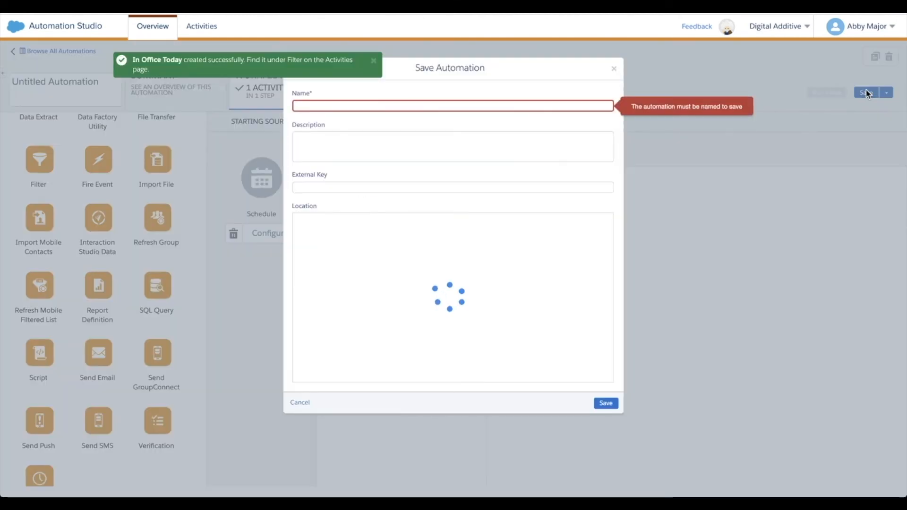
pyautogui.click(318, 105)
pyautogui.write('In Office Today')
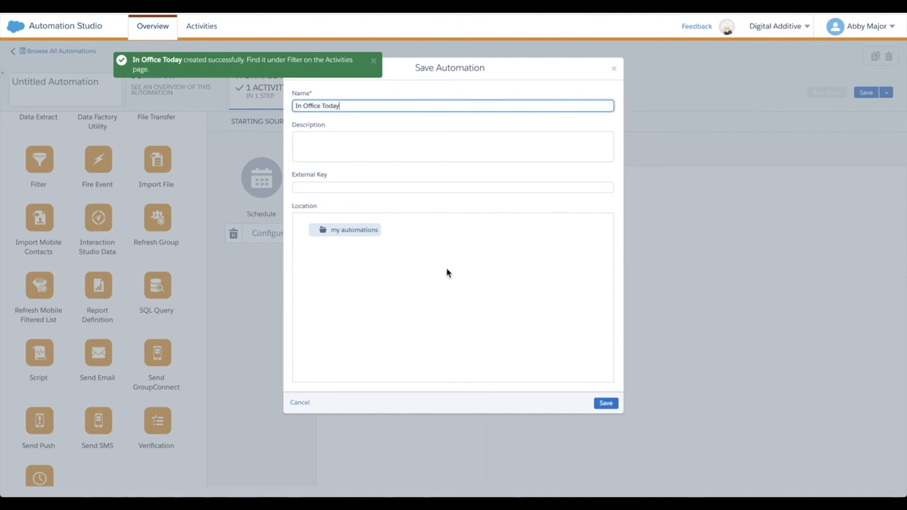
pyautogui.click(606, 402)
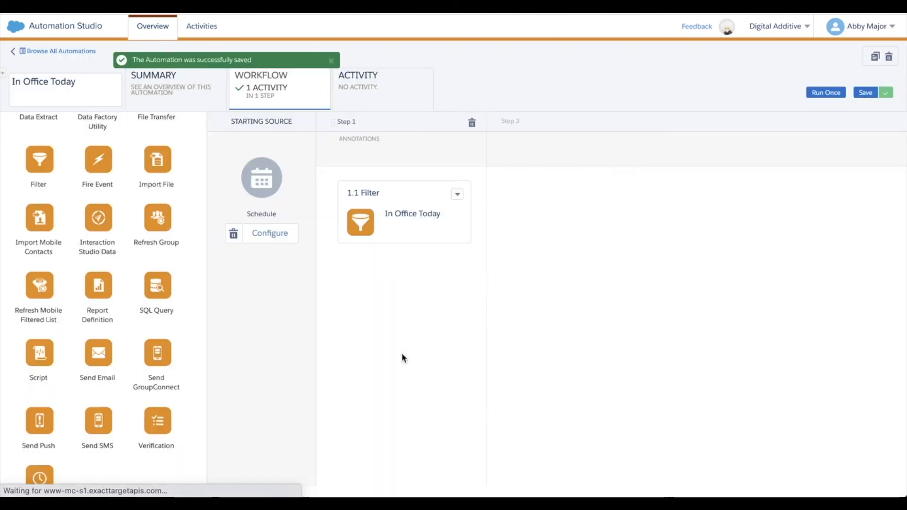
# Run Step 1 of the automation once with its In Office Today filter activity and open the automation's activity view
pyautogui.click(826, 93)
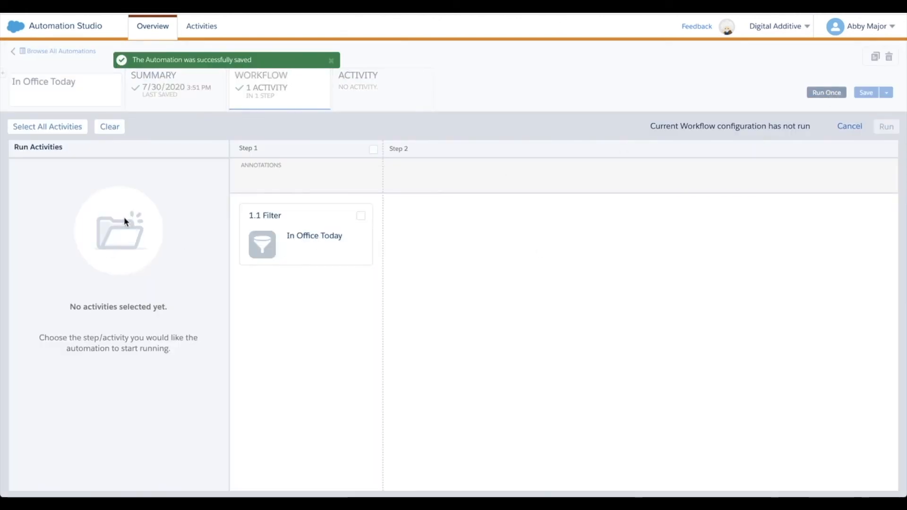
pyautogui.click(373, 150)
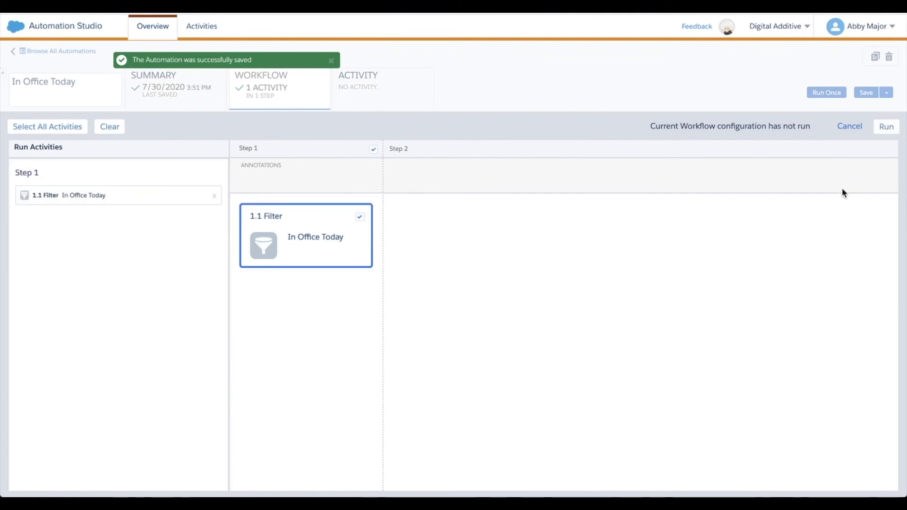
pyautogui.click(885, 127)
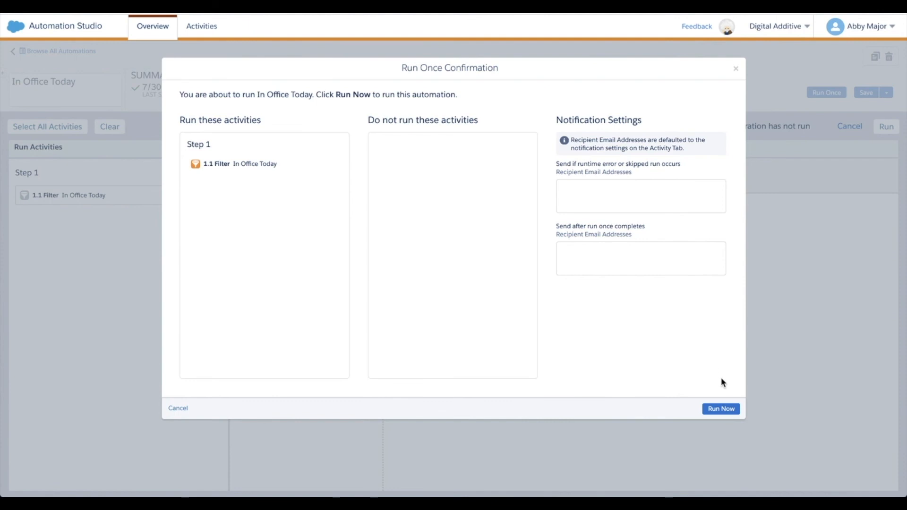
pyautogui.click(720, 409)
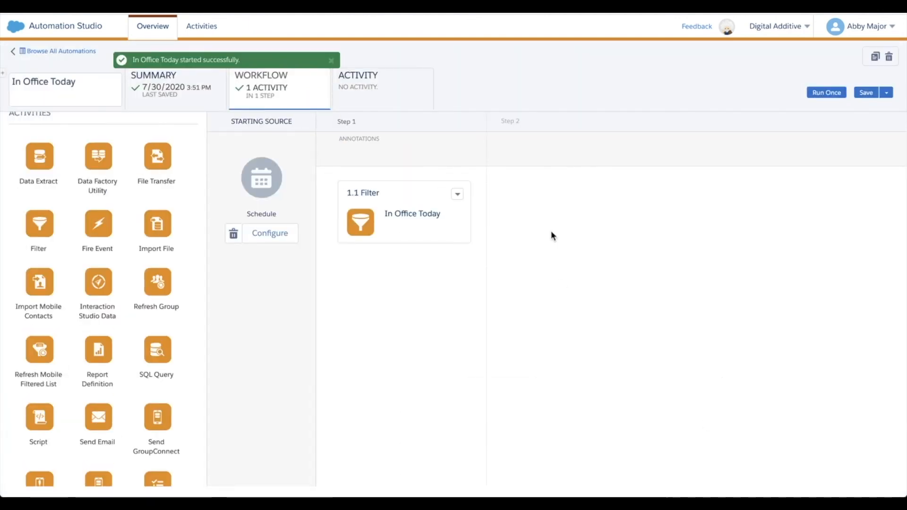
pyautogui.click(369, 97)
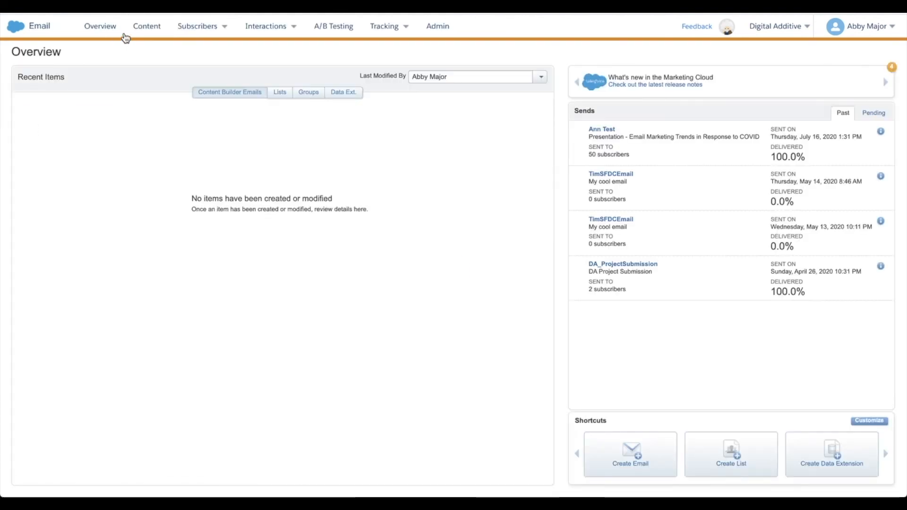
# Switch to Email Studio and locate the In Office Today data extension in the EmailOps Video Tutorials folder
pyautogui.moveTo(179, 35)
pyautogui.click(207, 133)
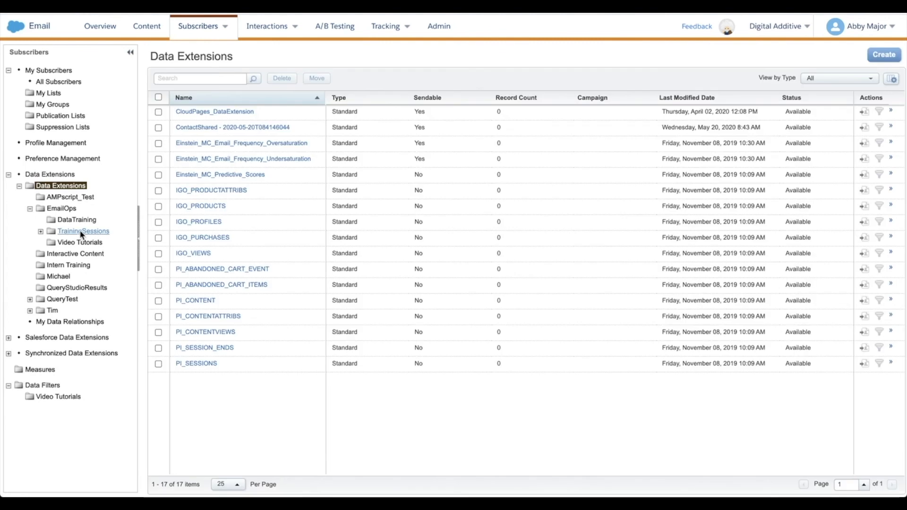
pyautogui.click(71, 242)
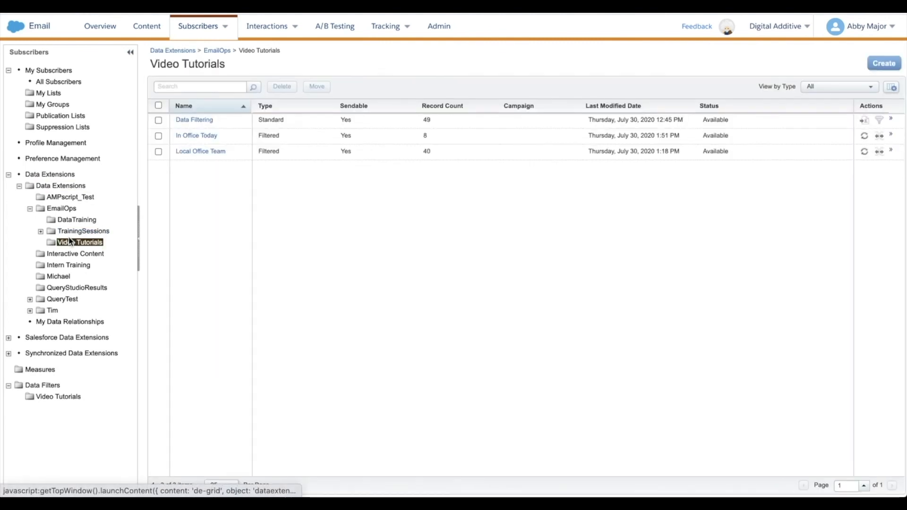
pyautogui.moveTo(223, 135); pyautogui.dragTo(169, 136)
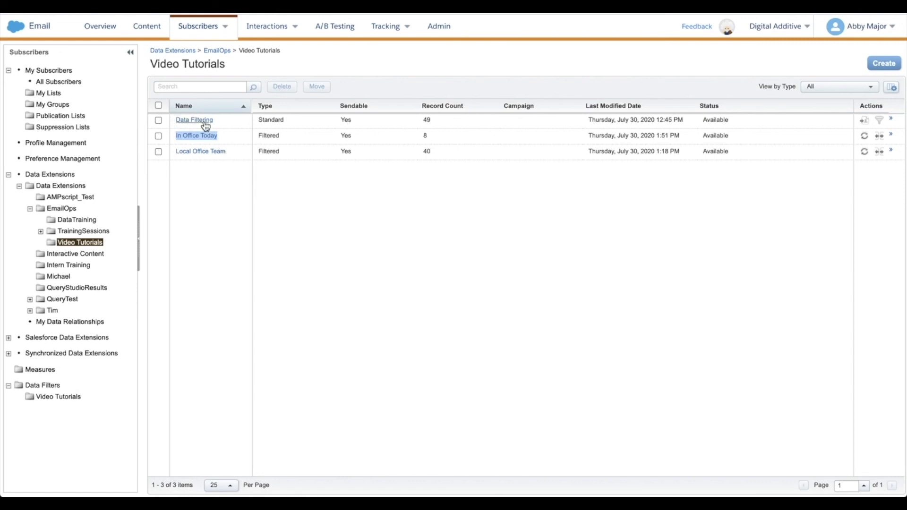
# Open the In Office Today data extension, review its source and filter criterion, and view its records
pyautogui.click(205, 137)
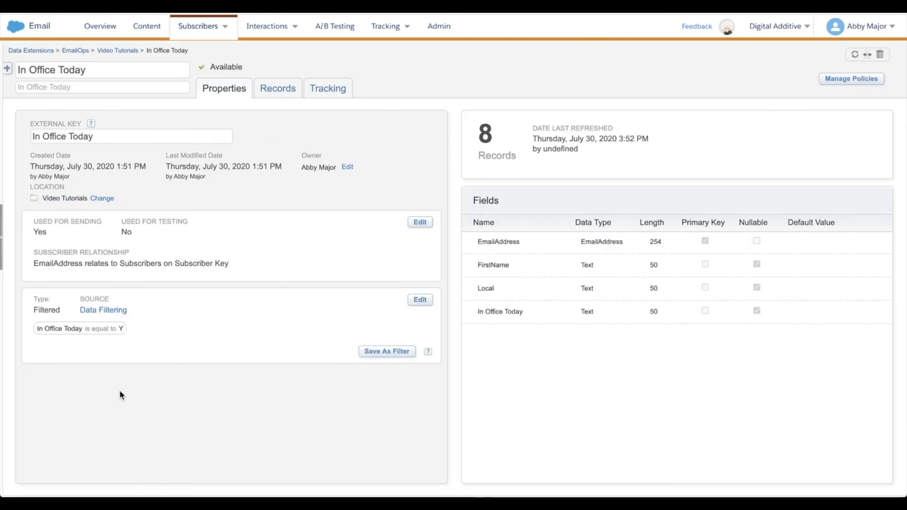
pyautogui.moveTo(128, 329); pyautogui.dragTo(45, 310)
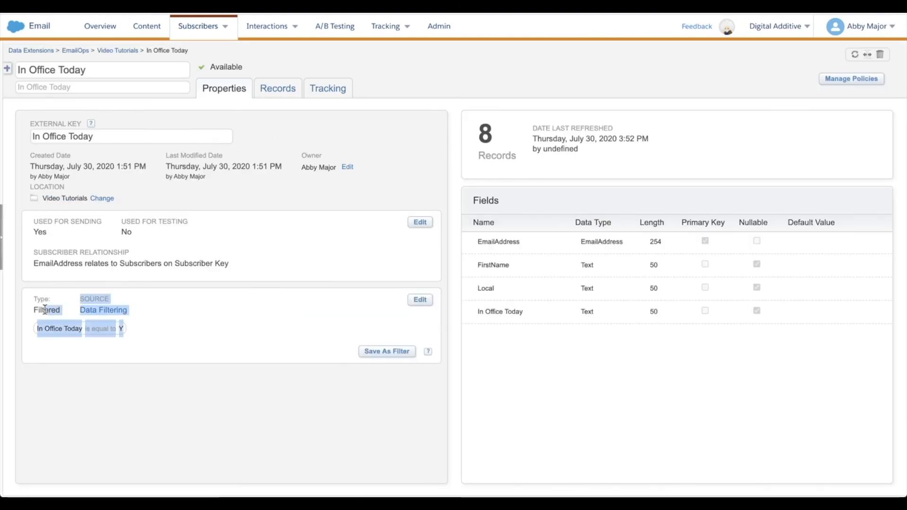
pyautogui.click(61, 361)
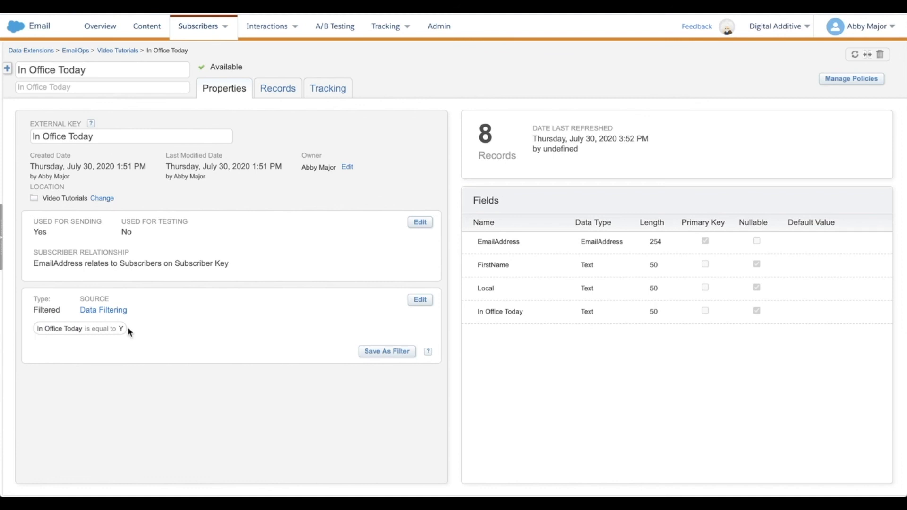
pyautogui.click(262, 89)
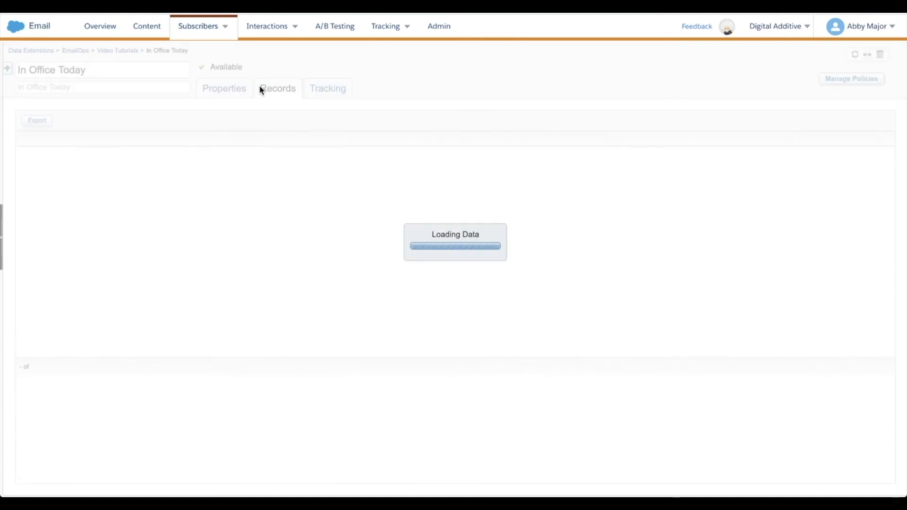